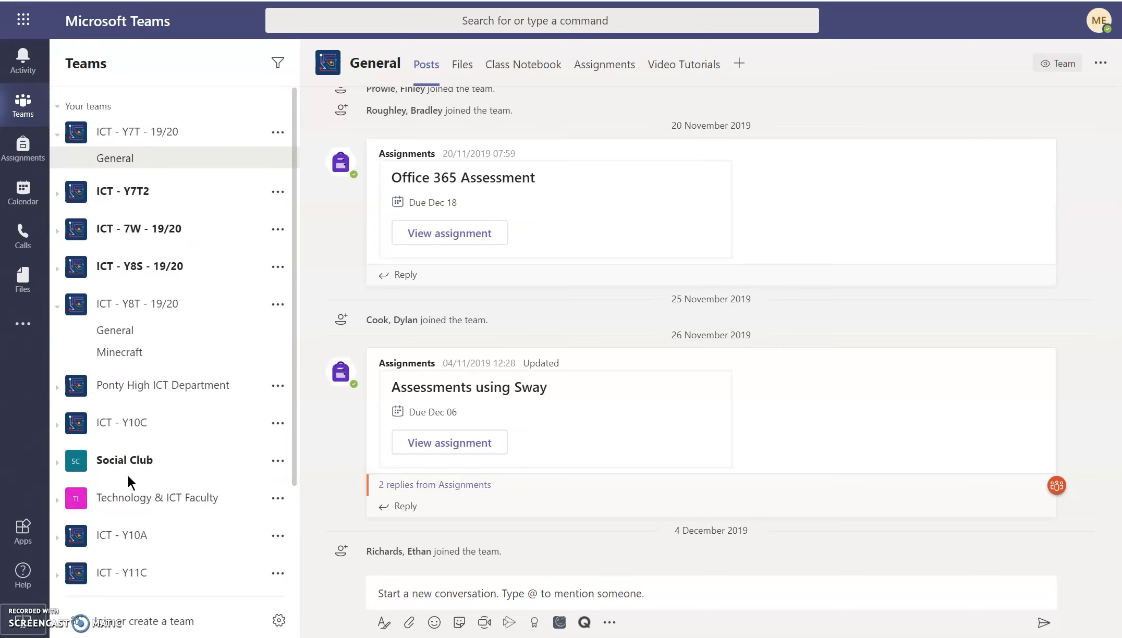
# Step: Create a new team of type Class named DCF
pyautogui.click(109, 622)
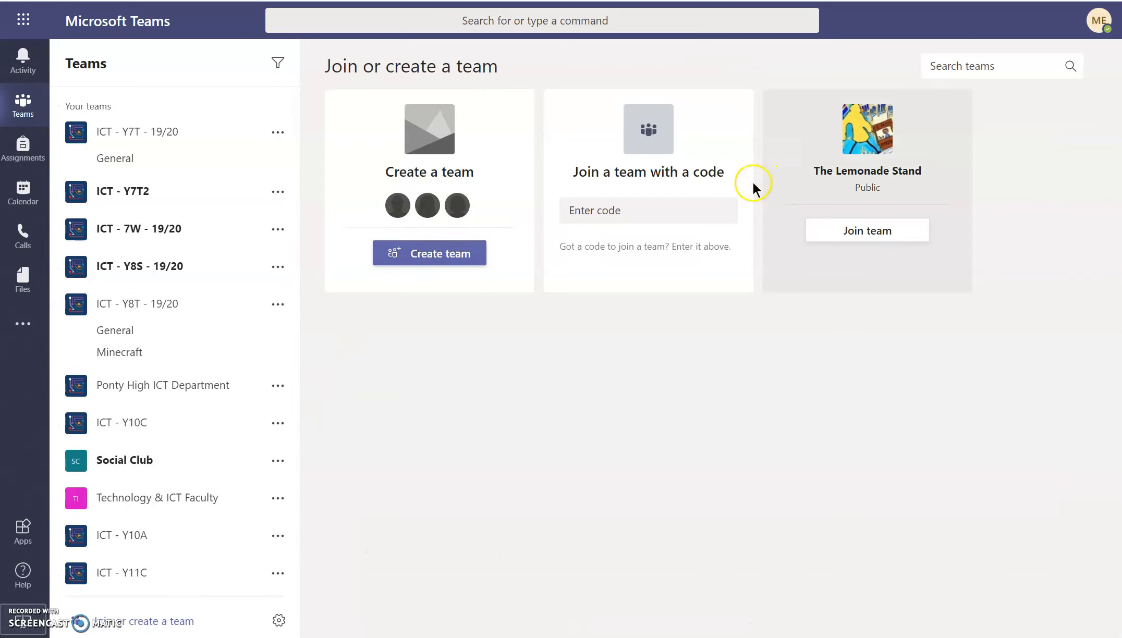
pyautogui.moveTo(903, 136)
pyautogui.click(424, 255)
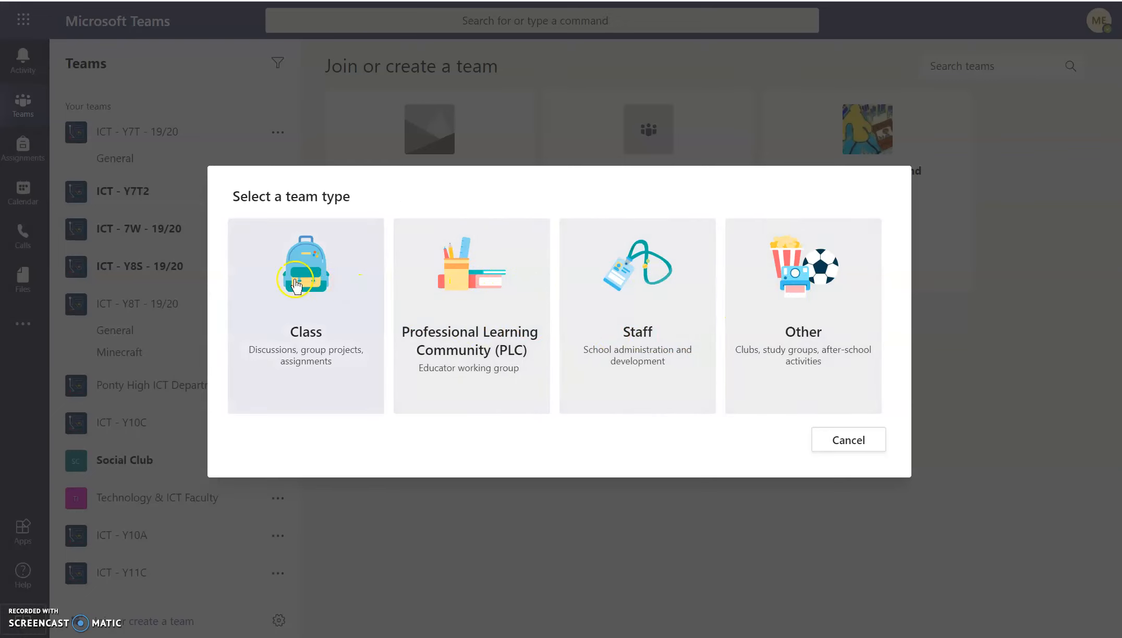
pyautogui.click(298, 308)
pyautogui.click(364, 293)
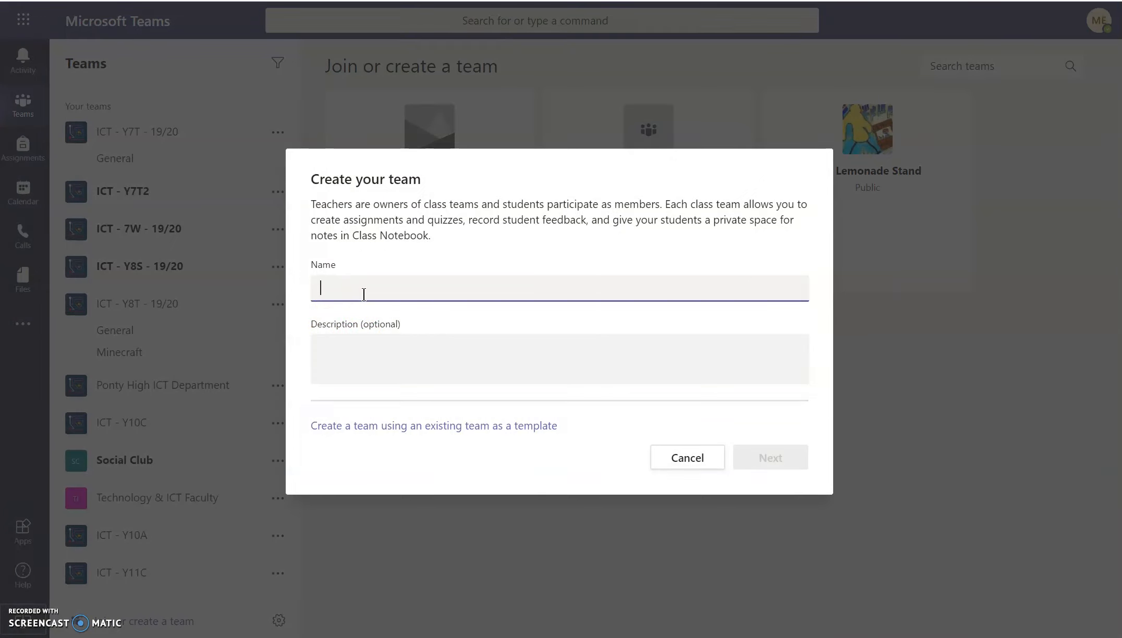
pyautogui.write('DCF')
pyautogui.click(774, 461)
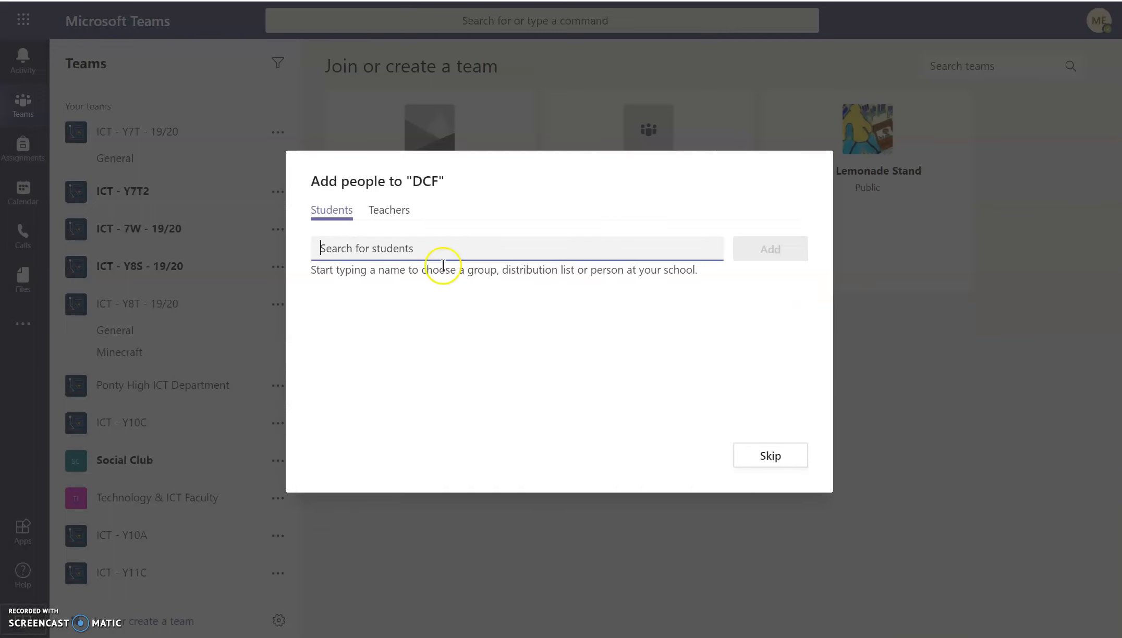
# Step: Check the options for adding teachers and students to DCF, and finish without adding anyone
pyautogui.click(396, 215)
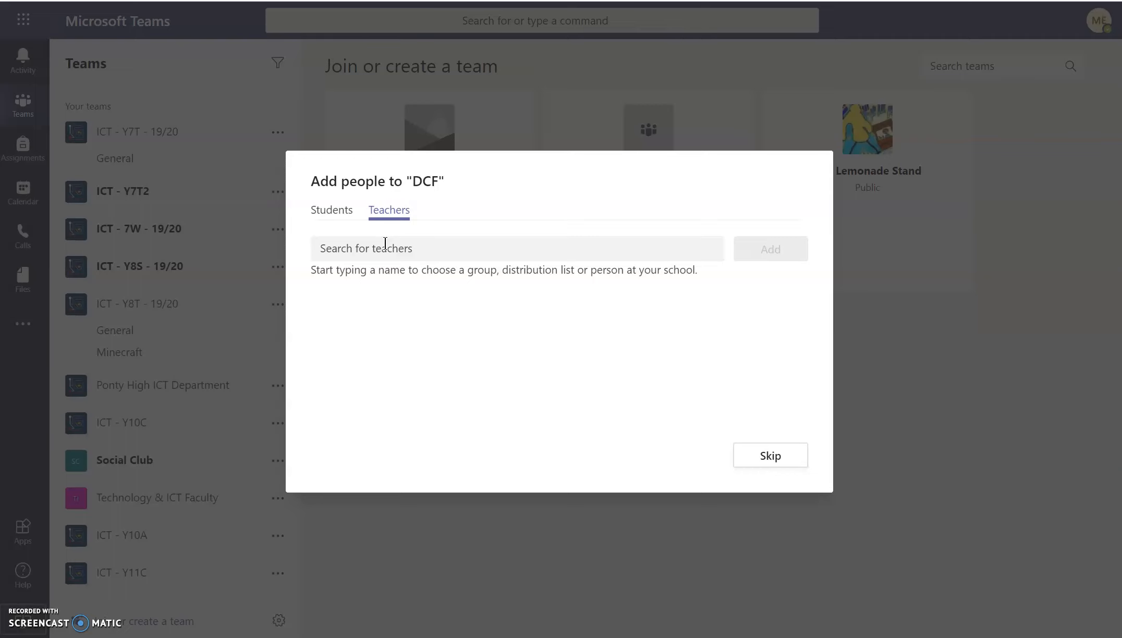
pyautogui.click(329, 211)
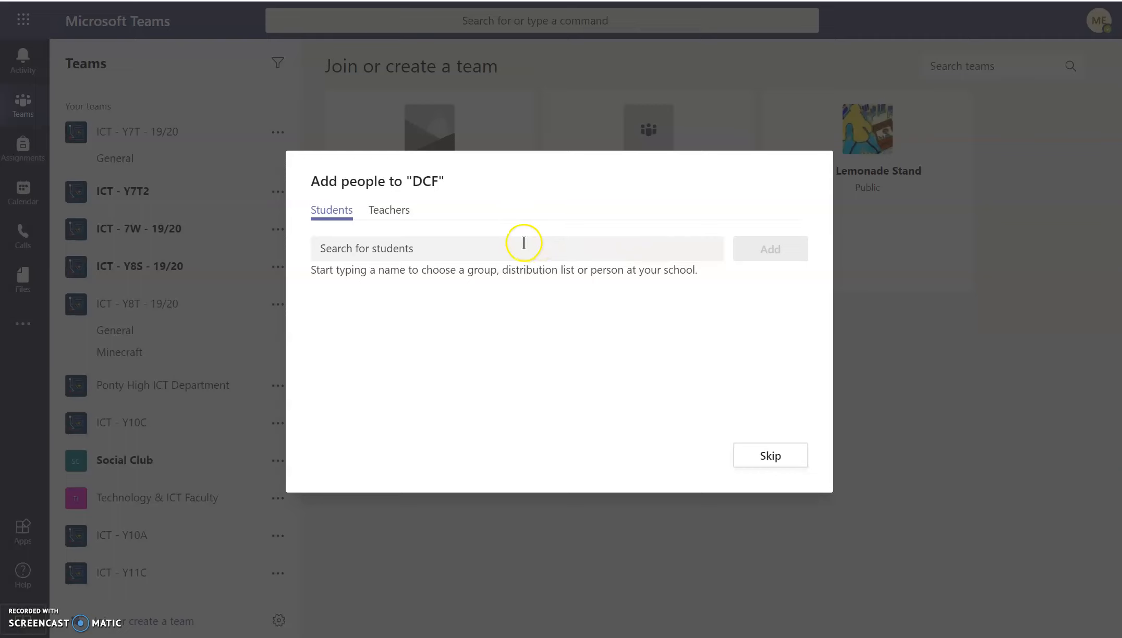
pyautogui.click(779, 459)
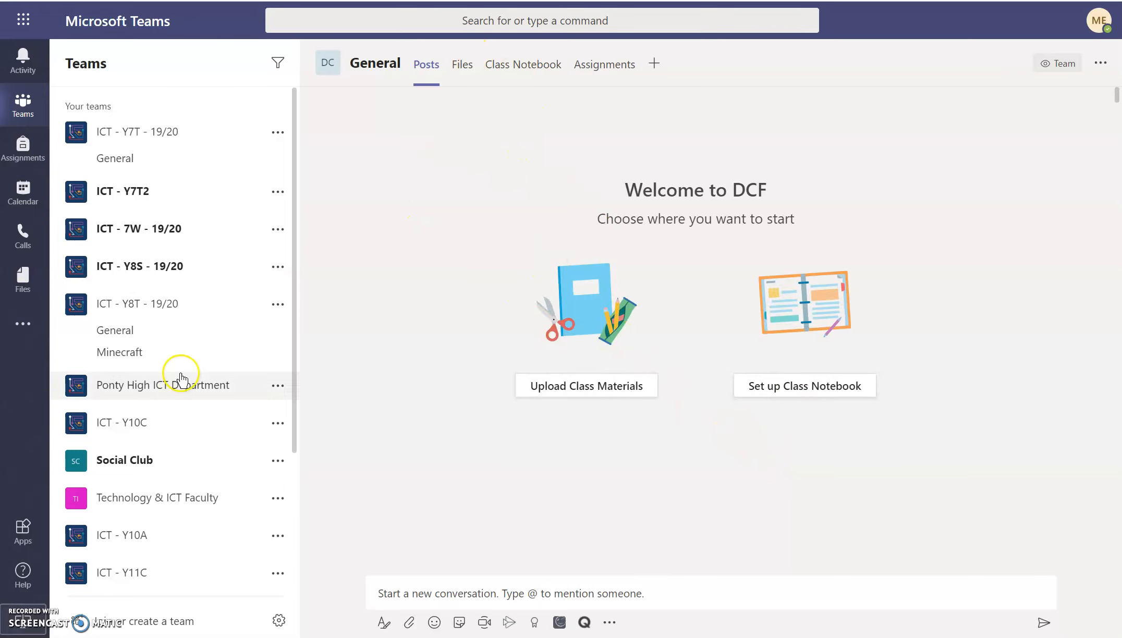
# Step: Find the DCF team in the teams list and open its management page
pyautogui.scroll(-4, 181, 365)
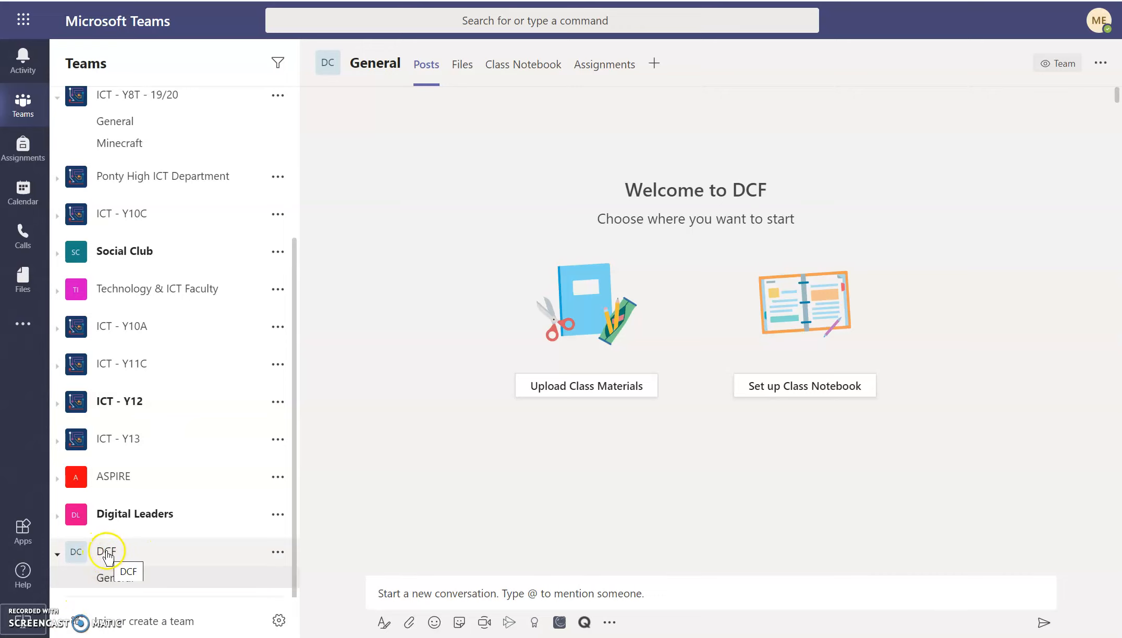
pyautogui.click(278, 552)
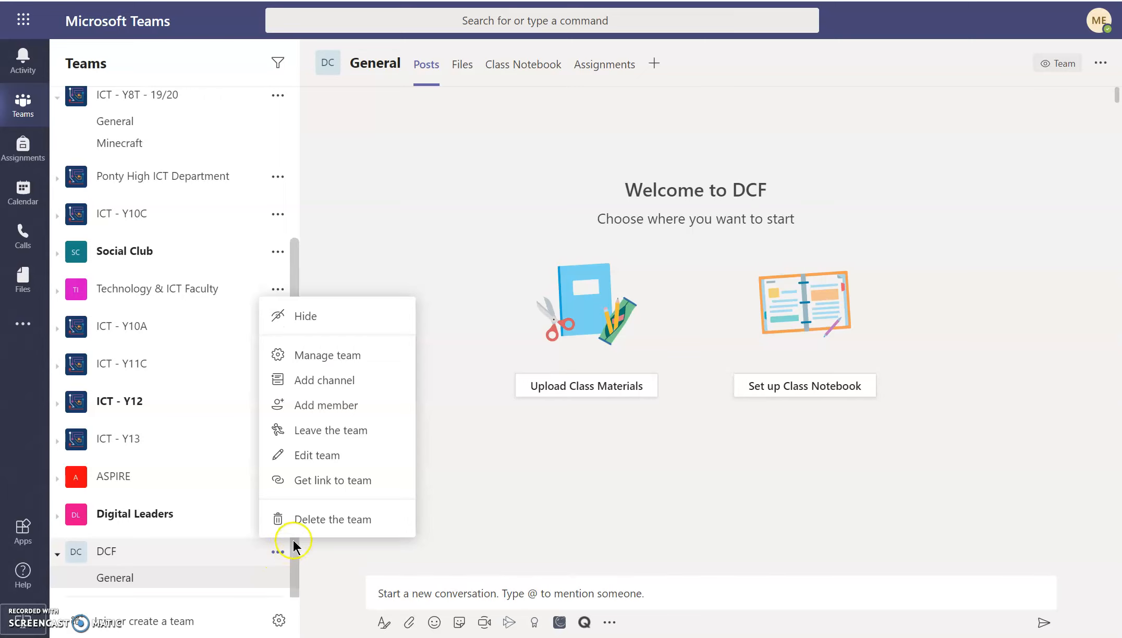
pyautogui.click(327, 356)
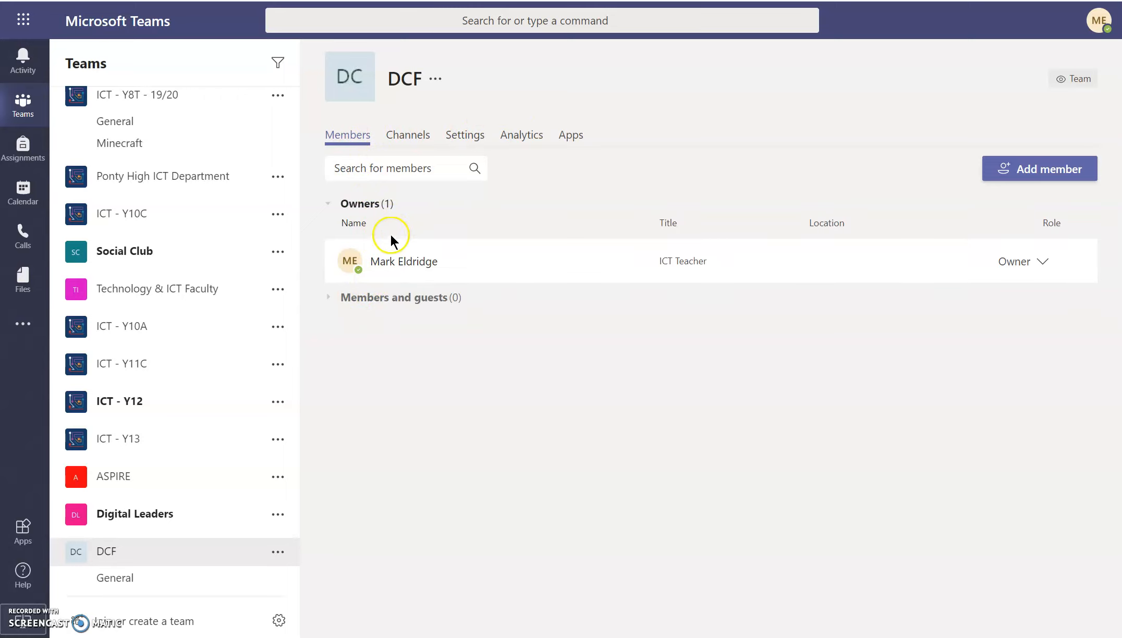
# Step: Check the role choices for the DCF team's owner and view the team's channel list
pyautogui.moveTo(427, 259)
pyautogui.click(1042, 260)
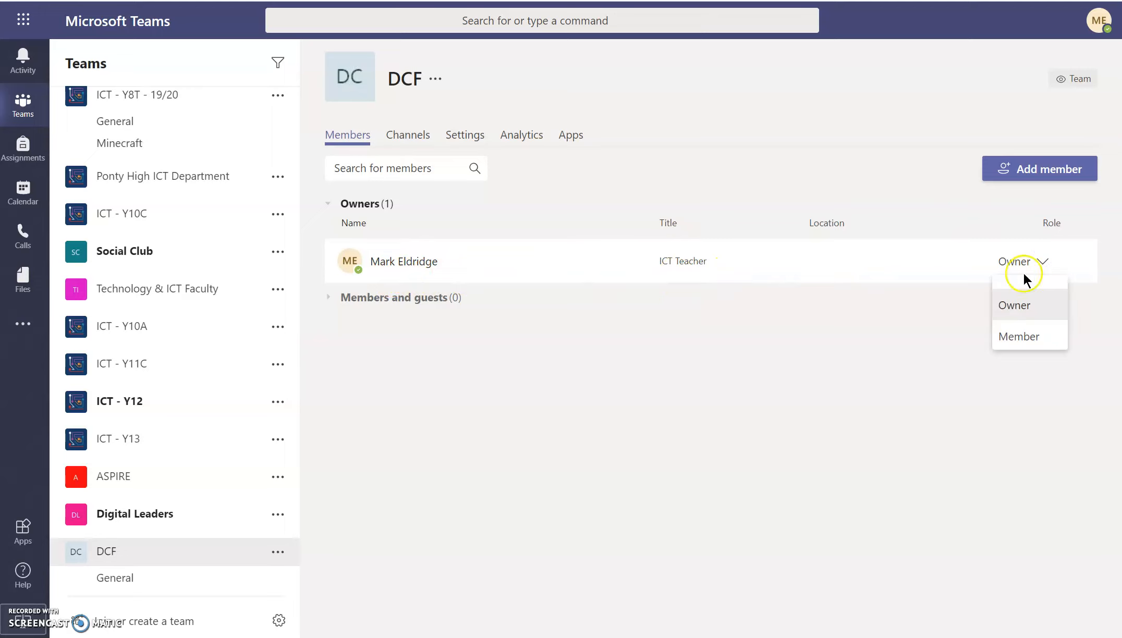
pyautogui.click(1020, 305)
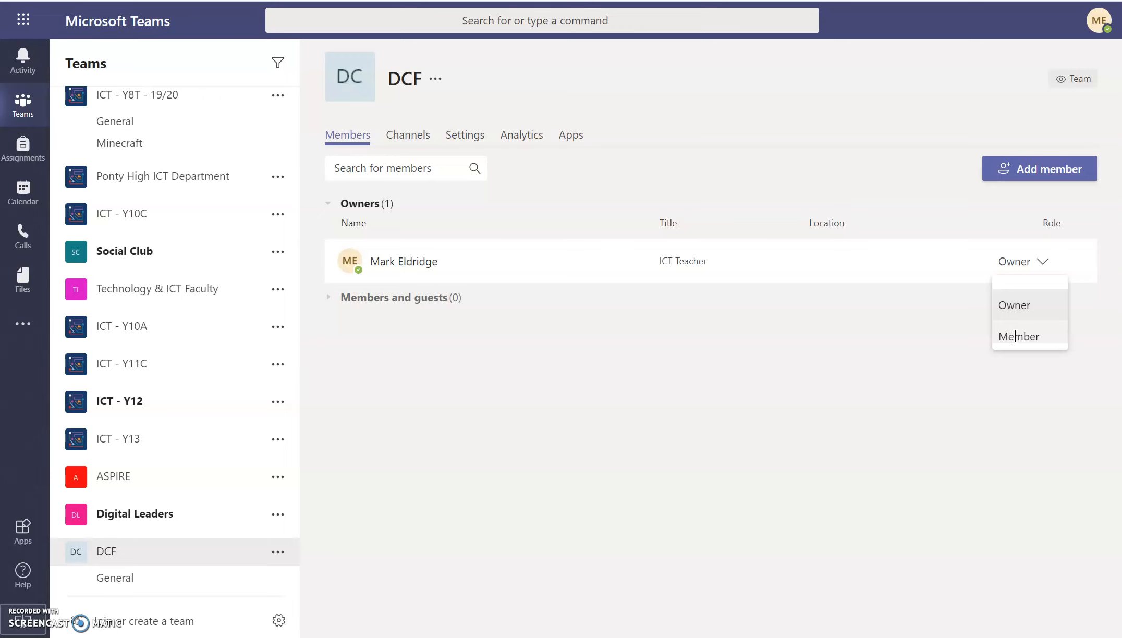
pyautogui.click(448, 318)
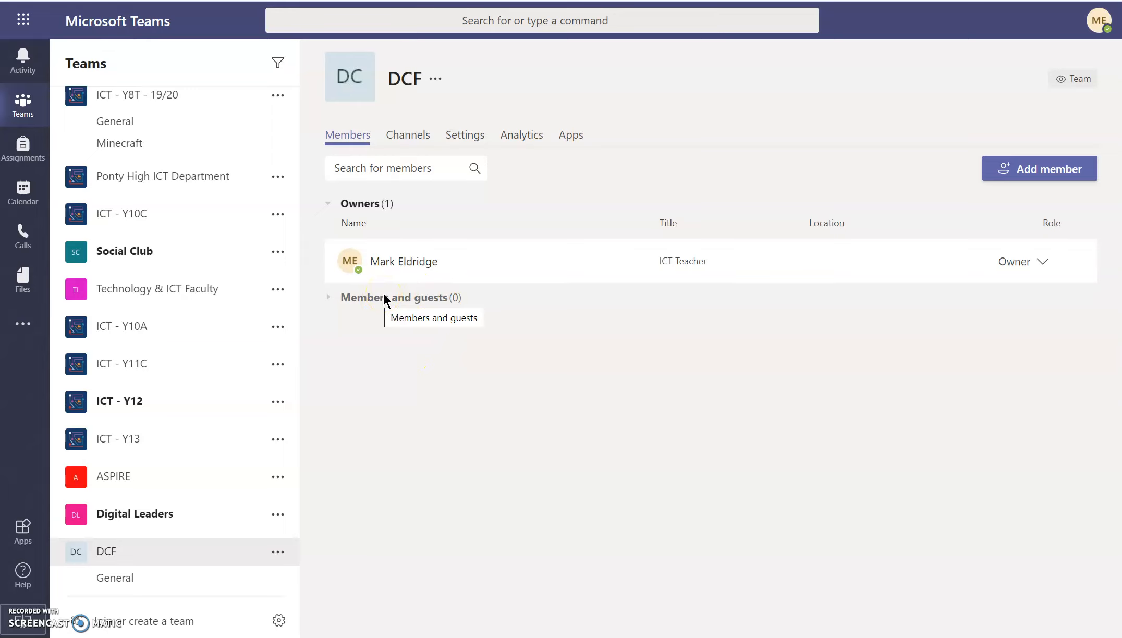
pyautogui.click(386, 371)
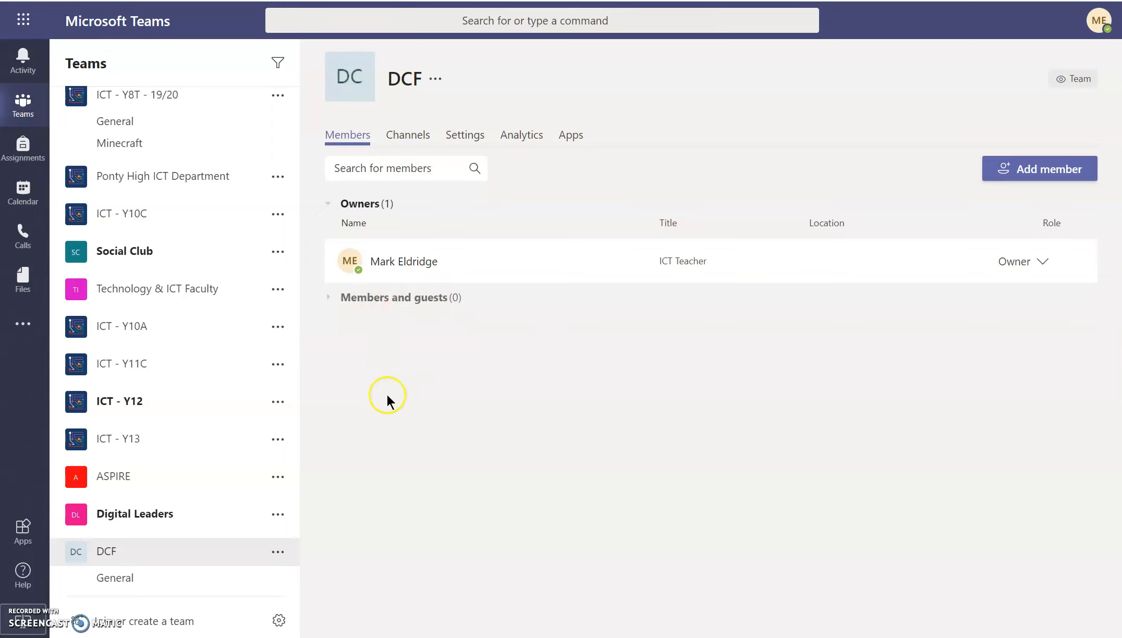
pyautogui.click(413, 137)
pyautogui.click(412, 139)
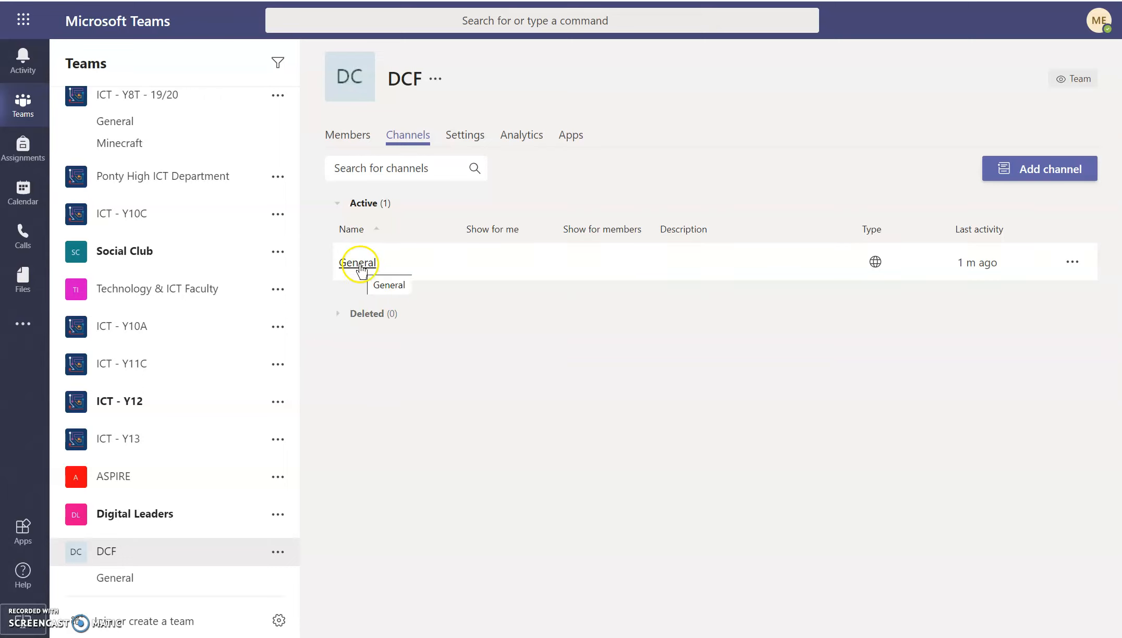
# Step: Reveal the join code in the DCF team's settings, show it full screen, and exit the full-screen view
pyautogui.click(473, 135)
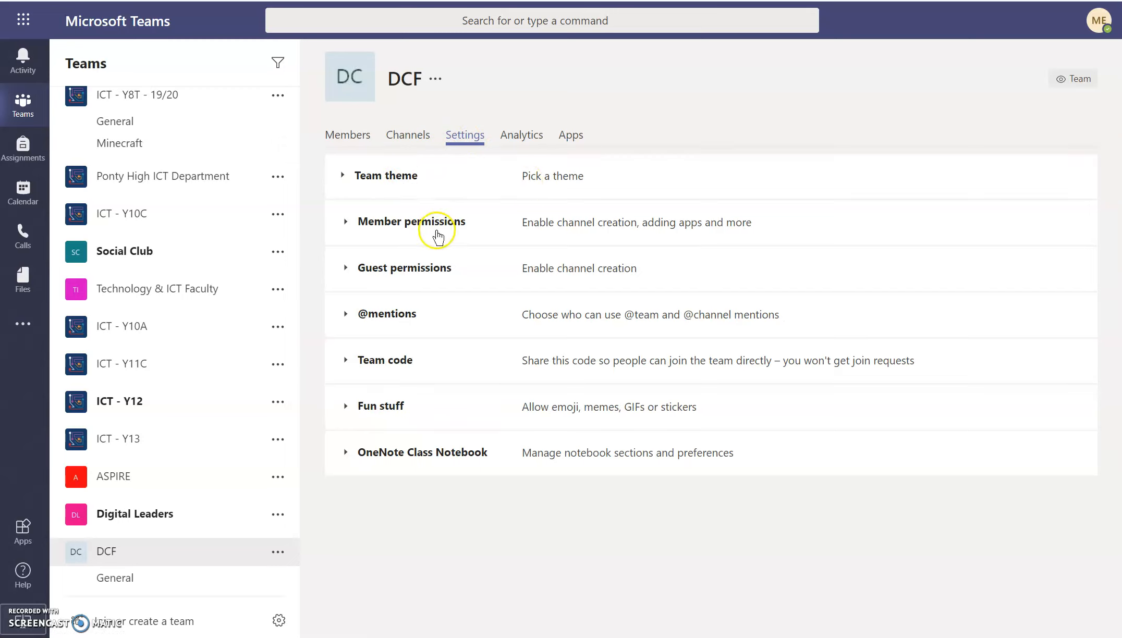
pyautogui.click(387, 367)
pyautogui.click(384, 365)
pyautogui.click(384, 365)
pyautogui.click(552, 402)
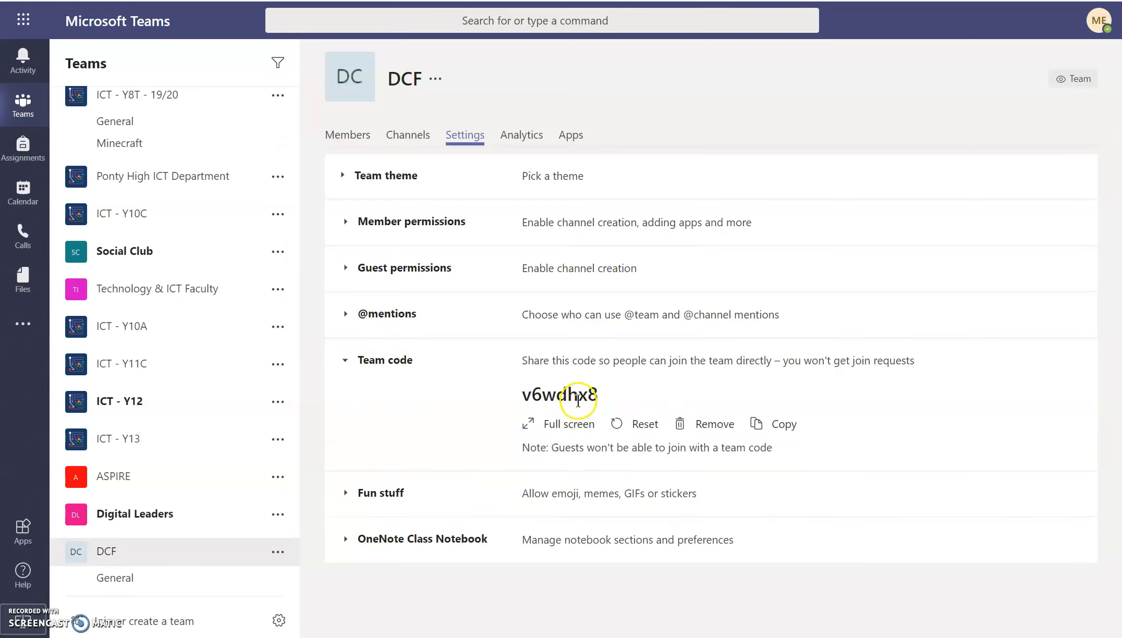
pyautogui.click(565, 428)
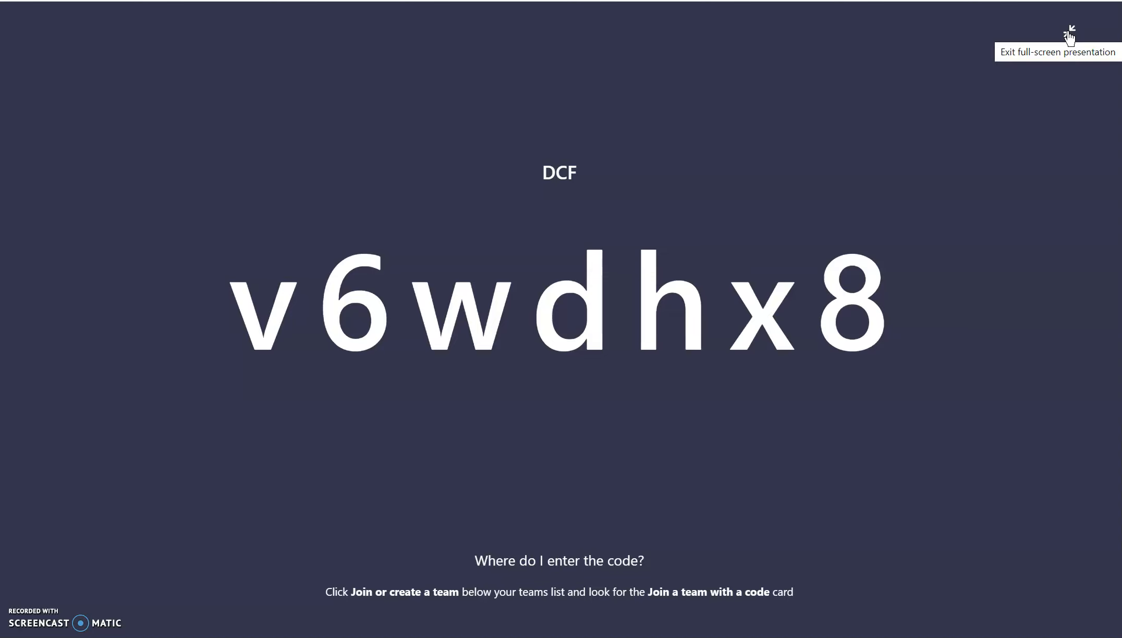
pyautogui.click(1069, 35)
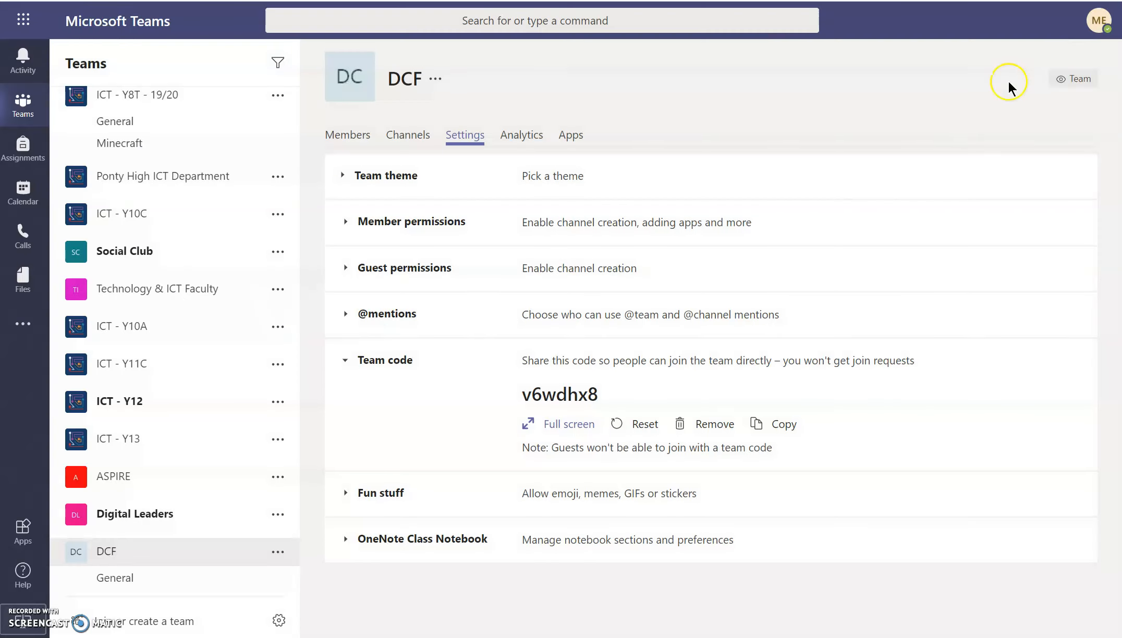
# Step: Review the DCF team's analytics, including active users and messages
pyautogui.click(517, 136)
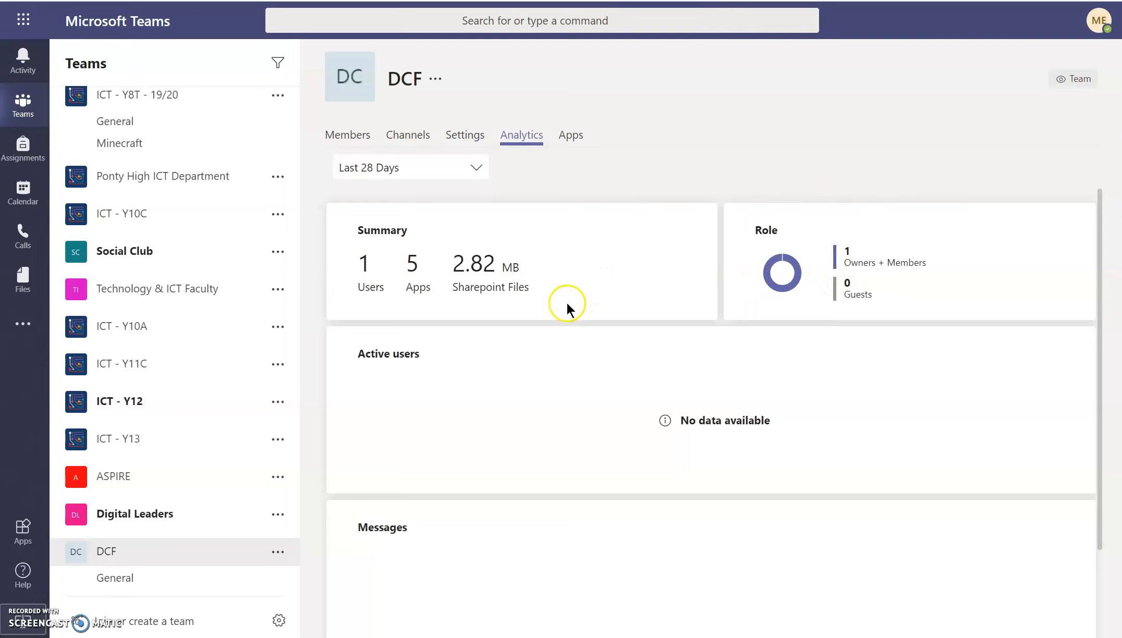
pyautogui.scroll(-4, 570, 427)
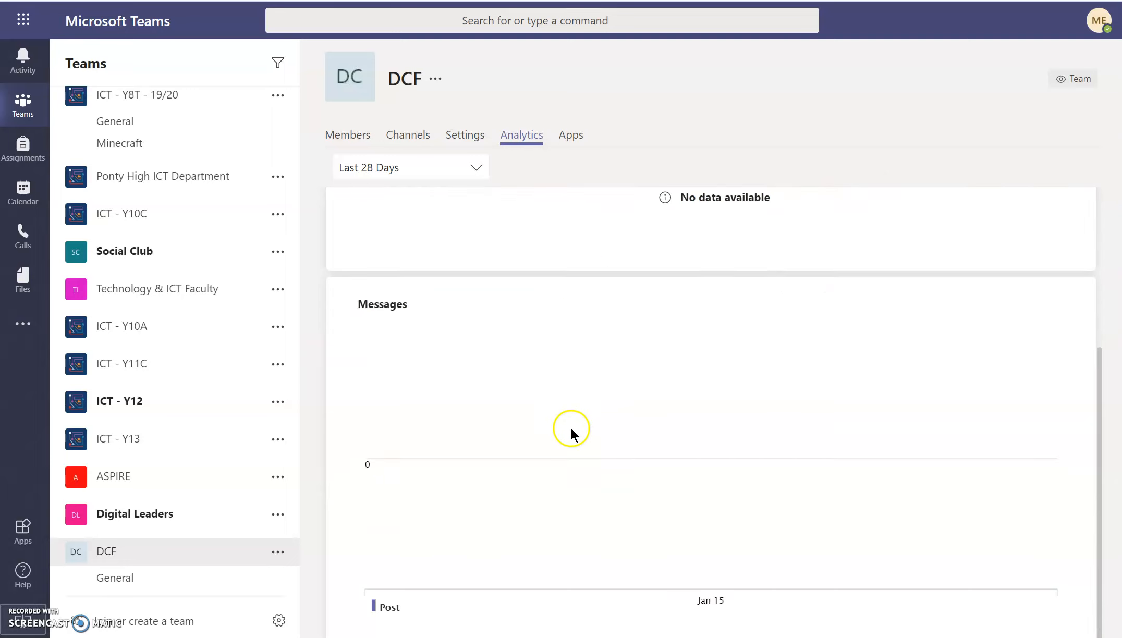
pyautogui.scroll(4, 570, 427)
# Step: View the apps installed in the DCF team and browse the catalogue of additional apps
pyautogui.click(567, 137)
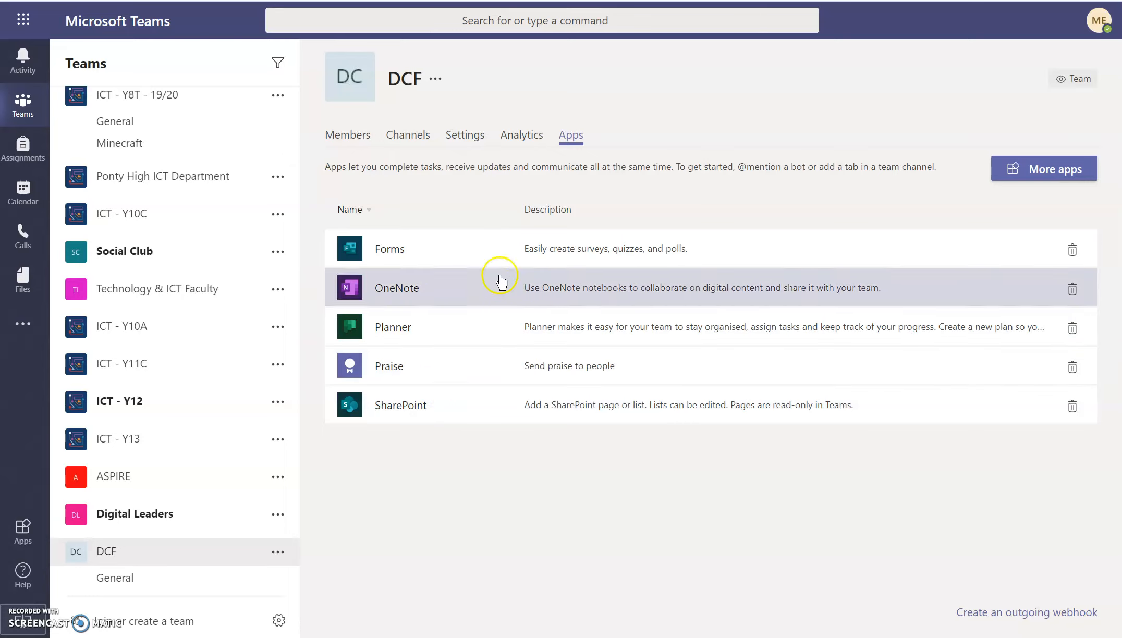
pyautogui.click(1033, 168)
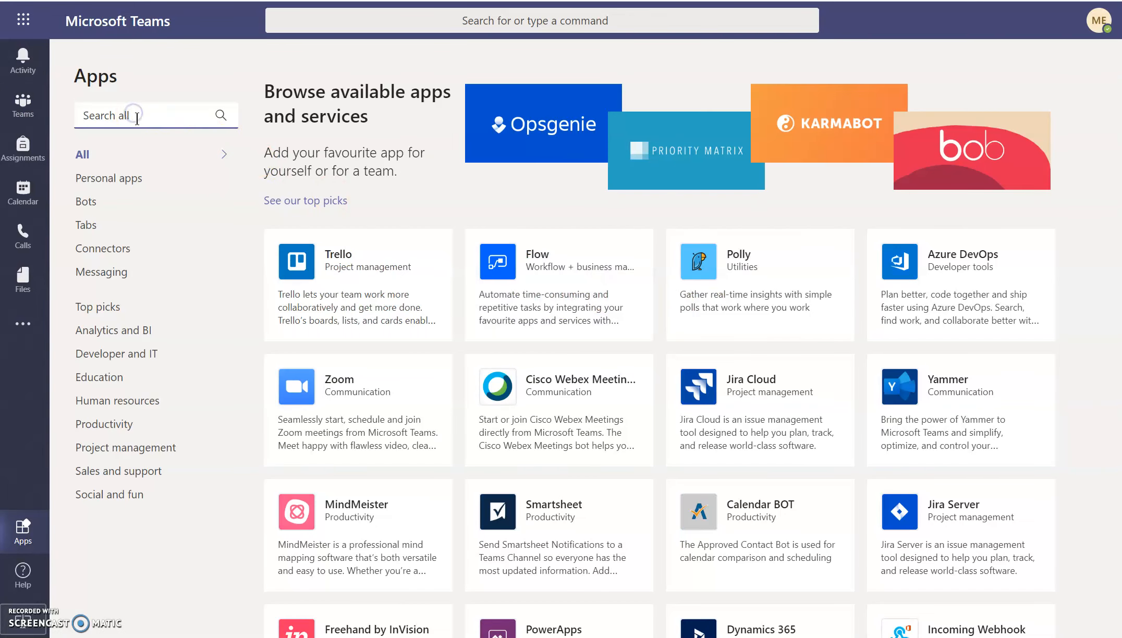
pyautogui.scroll(-9, 576, 351)
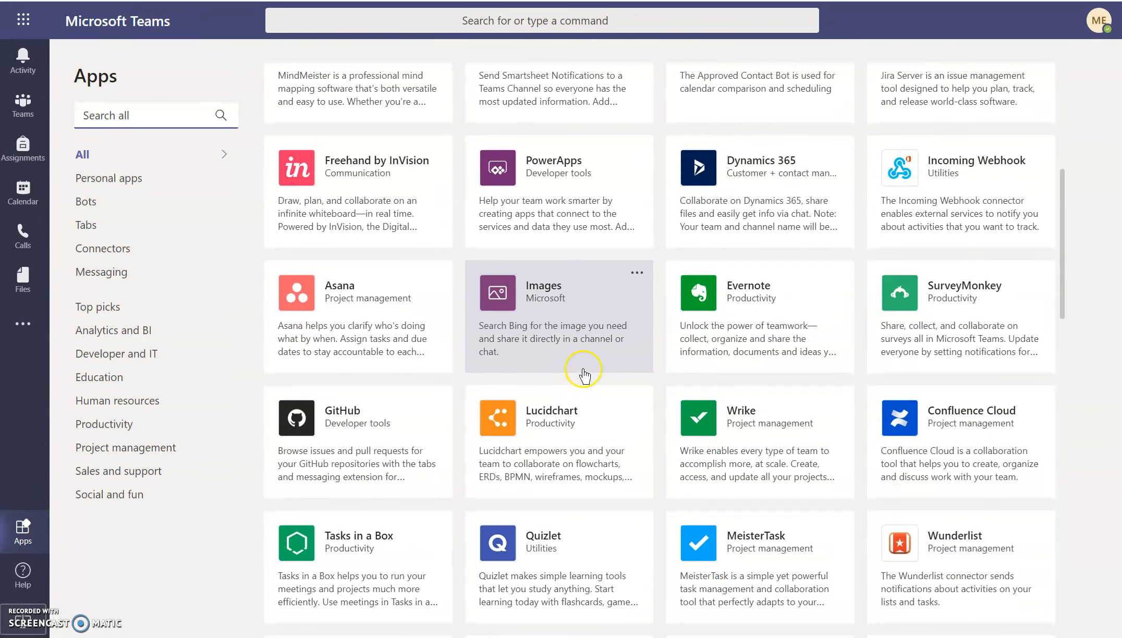
pyautogui.scroll(-3, 582, 375)
pyautogui.scroll(12, 583, 375)
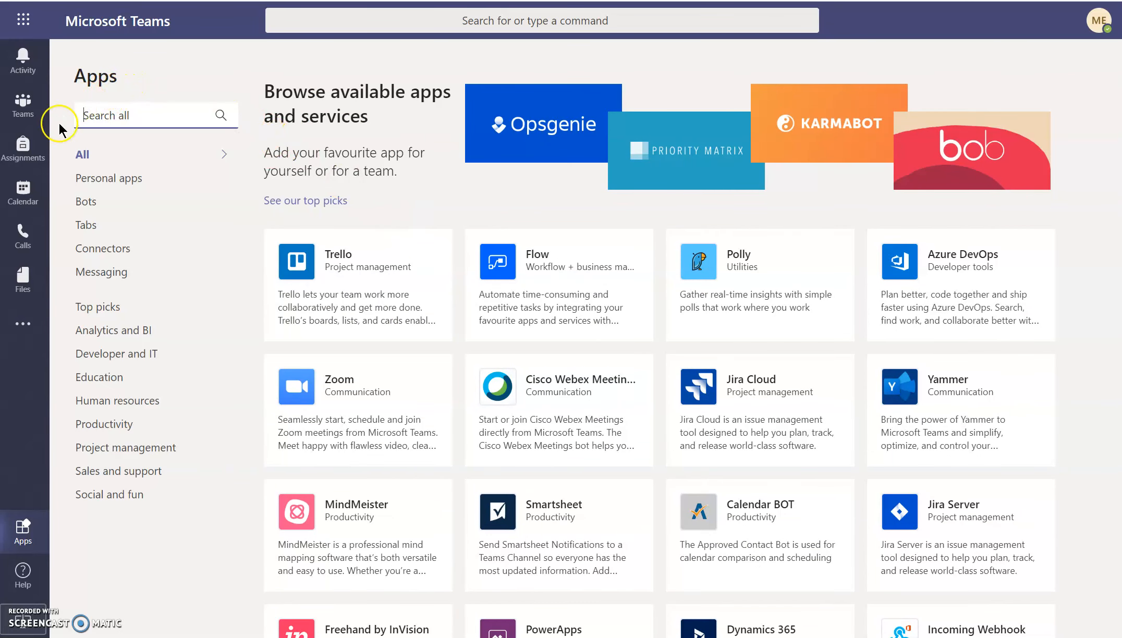
# Step: Return from the app catalogue to the DCF team's General channel
pyautogui.click(24, 112)
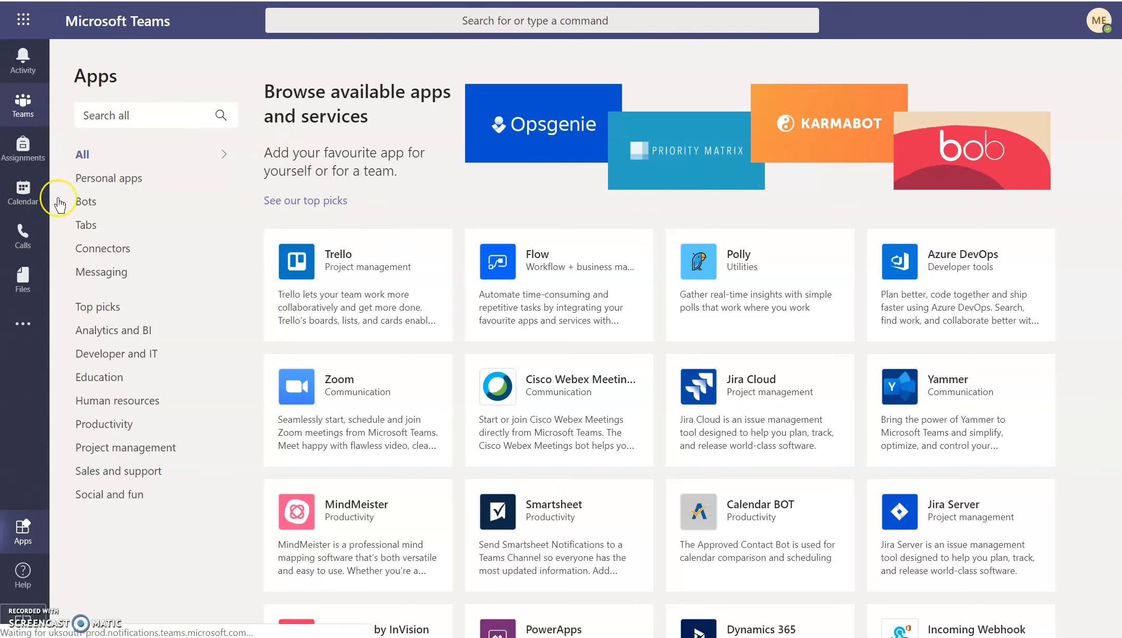
pyautogui.scroll(-3, 172, 422)
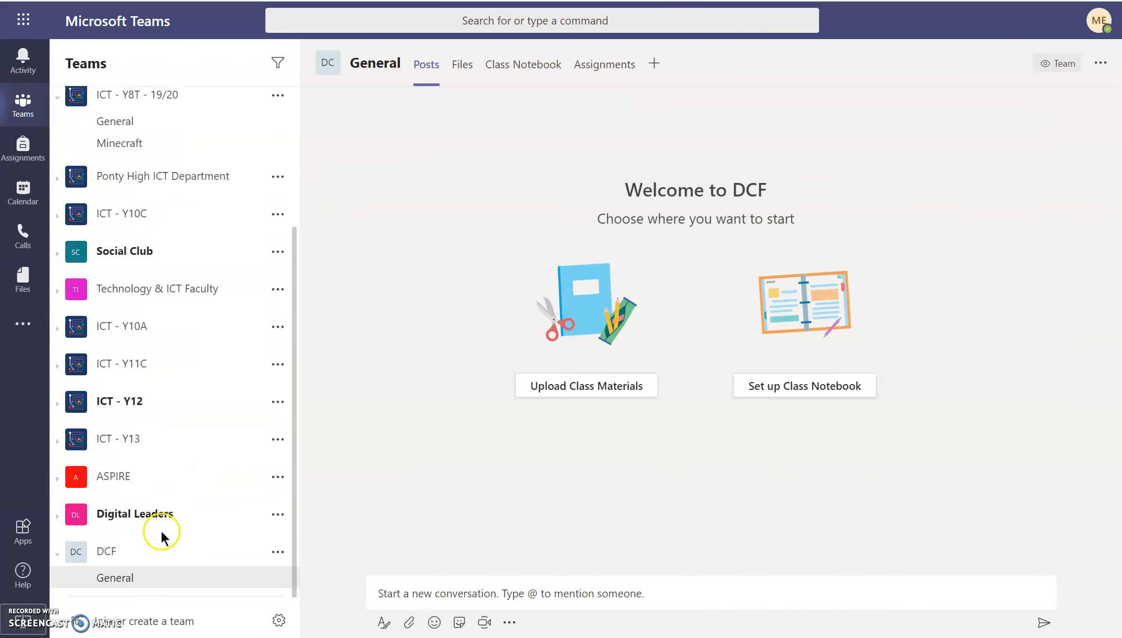
pyautogui.click(102, 550)
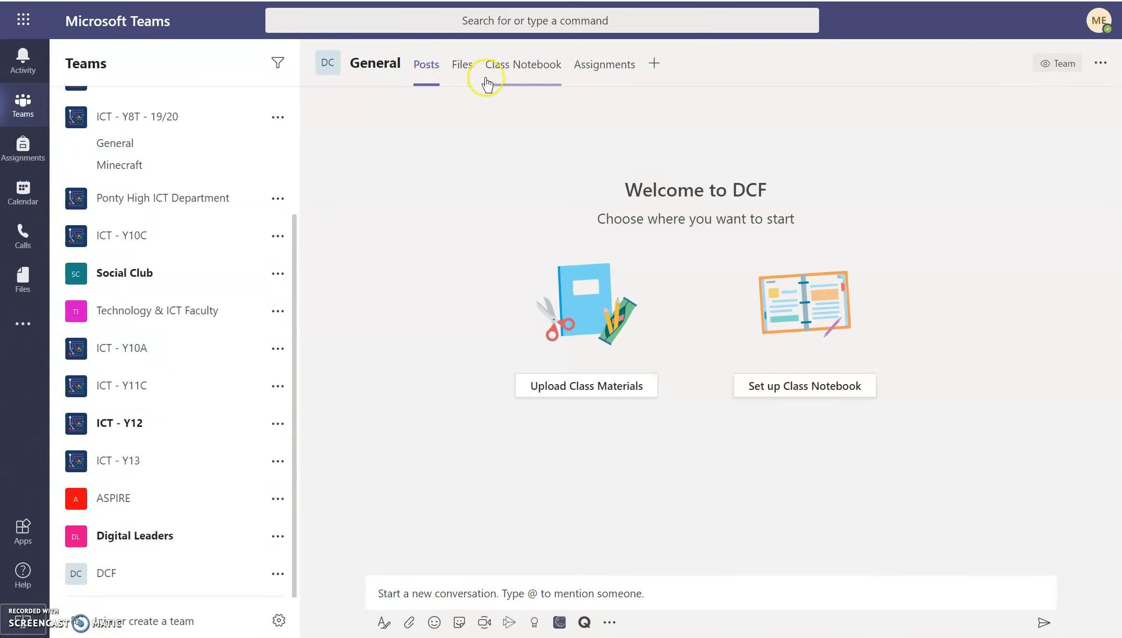
# Step: Check the options for creating and uploading files in the General channel, without adding a file
pyautogui.click(462, 65)
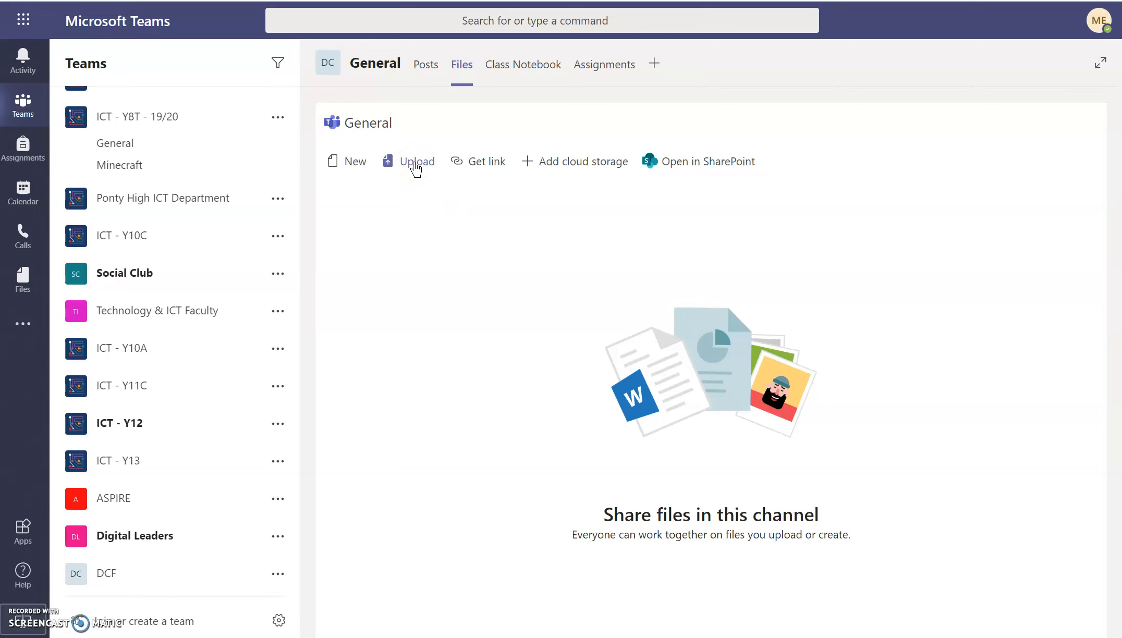
pyautogui.click(349, 161)
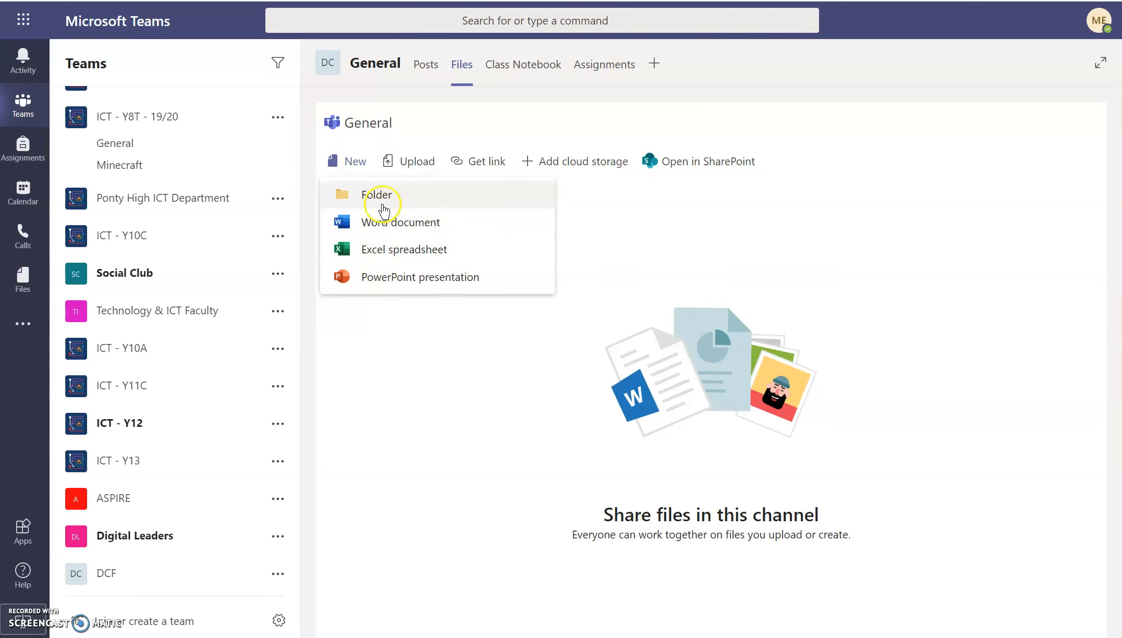
pyautogui.click(411, 161)
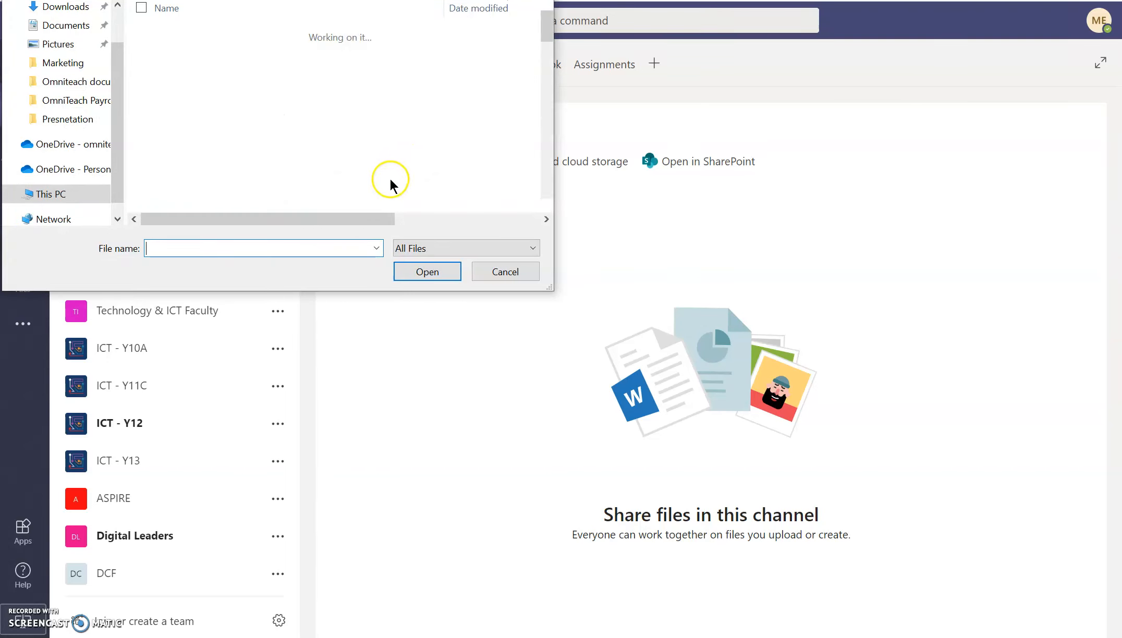
pyautogui.click(519, 267)
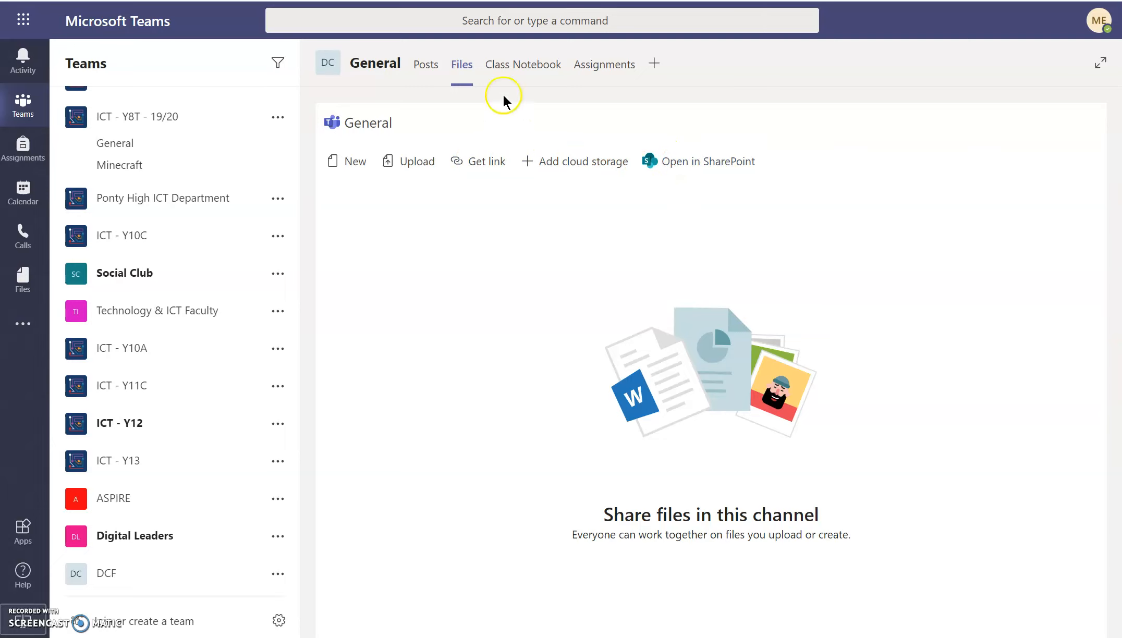
# Step: View the General channel's Class Notebook page and open its Assignments page
pyautogui.click(520, 65)
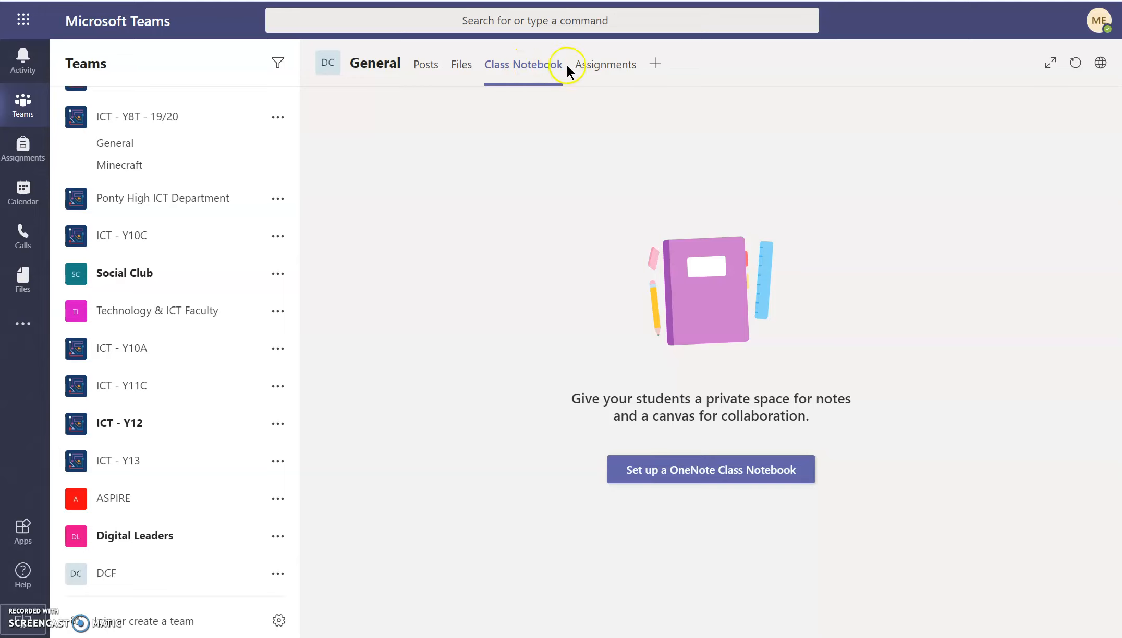
pyautogui.click(607, 65)
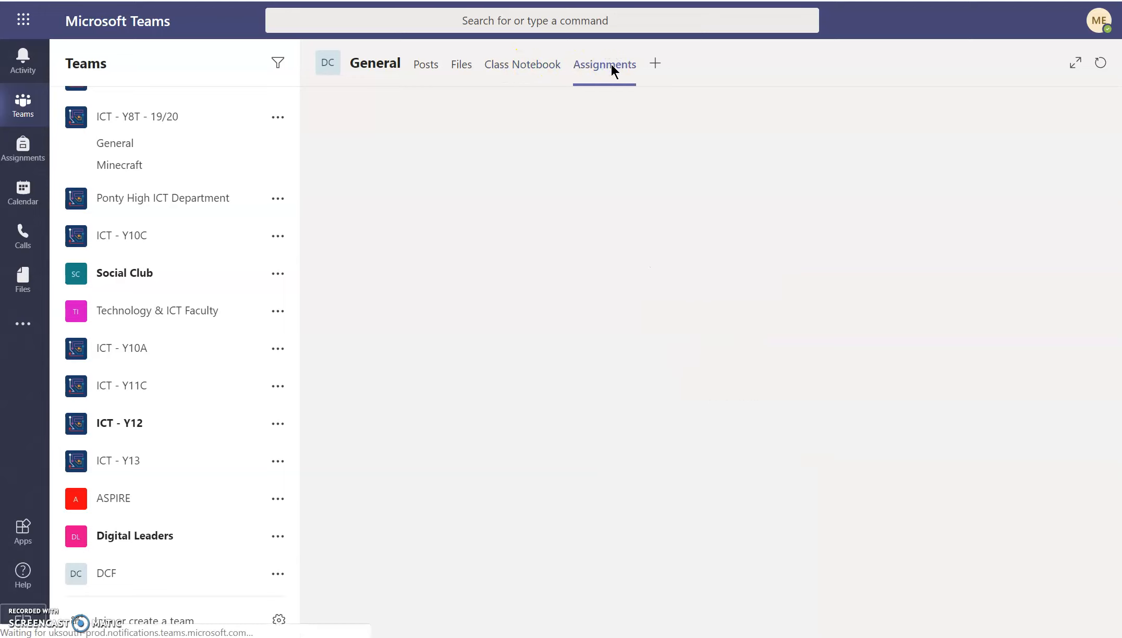
pyautogui.click(604, 72)
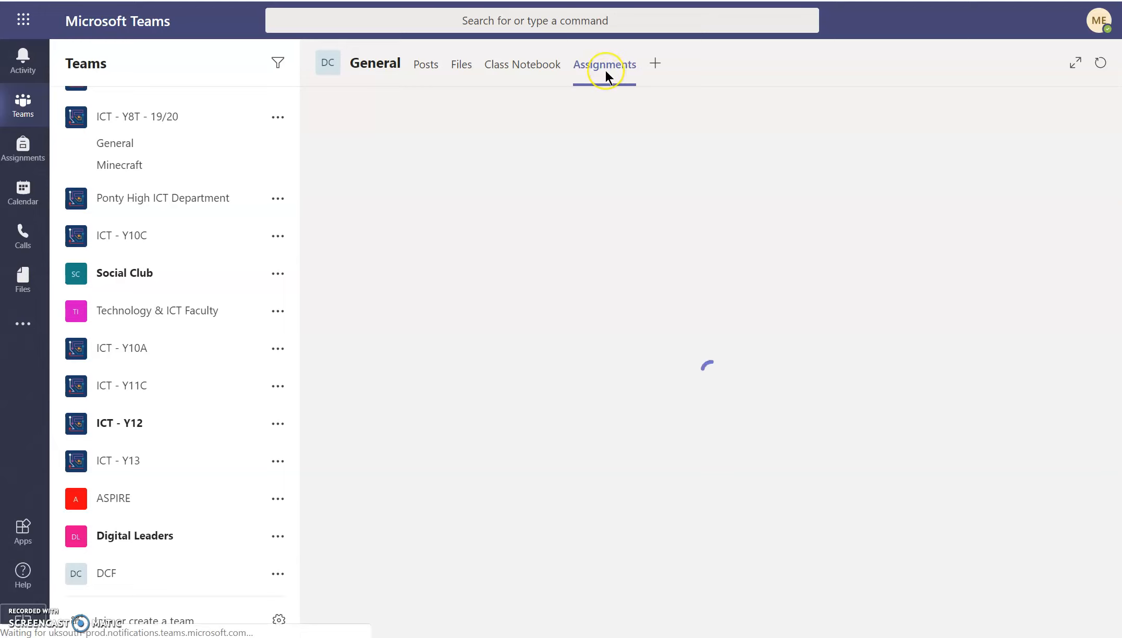